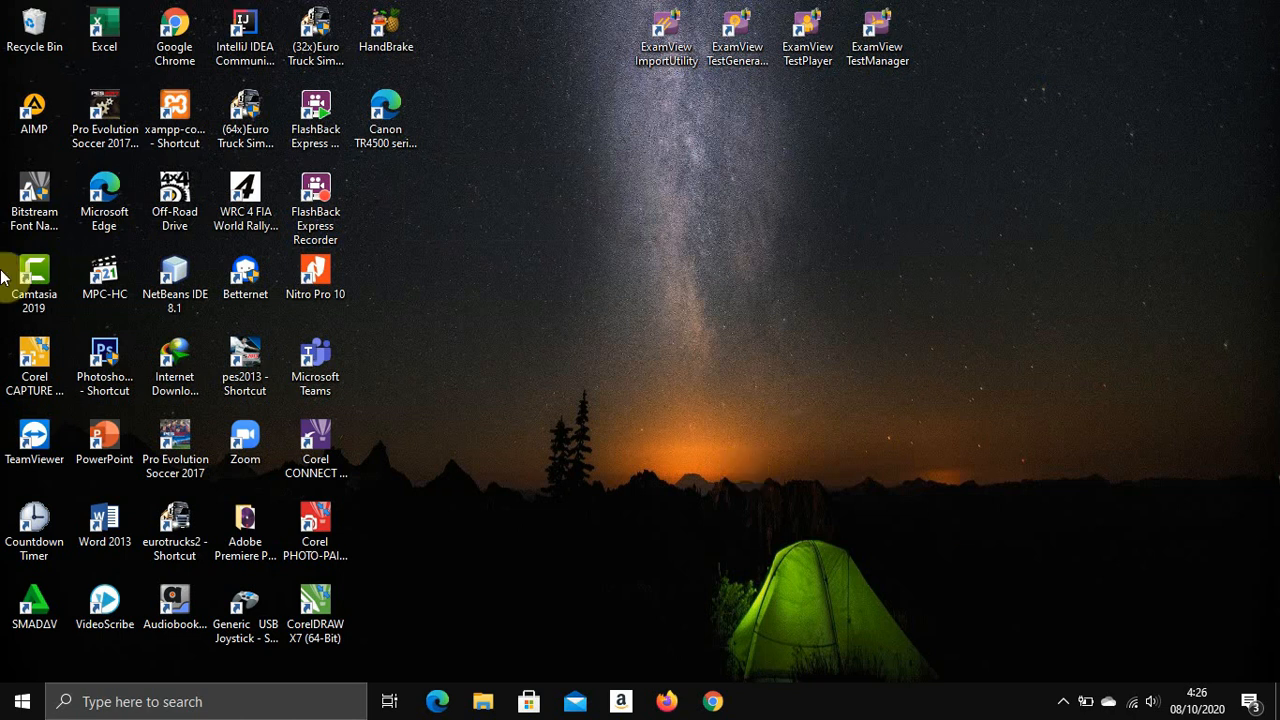
Launch Excel 2013 and create a blank workbook.
click(6, 712)
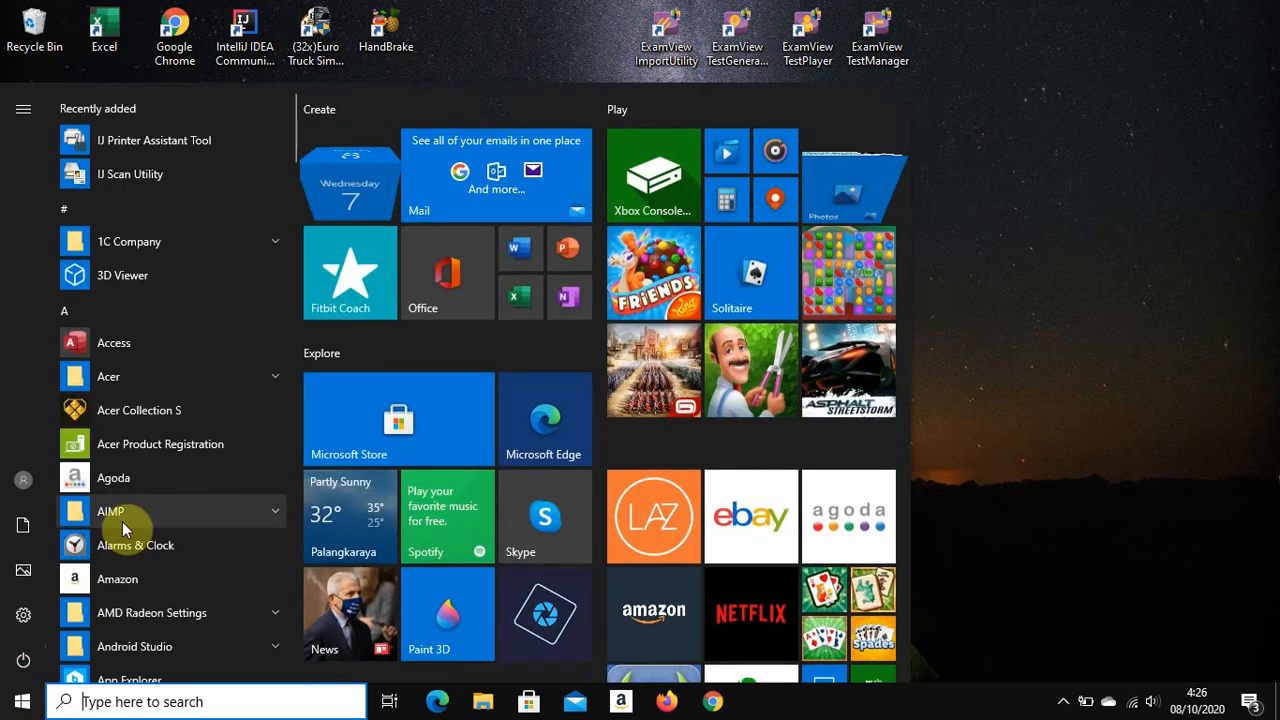
text(exce)
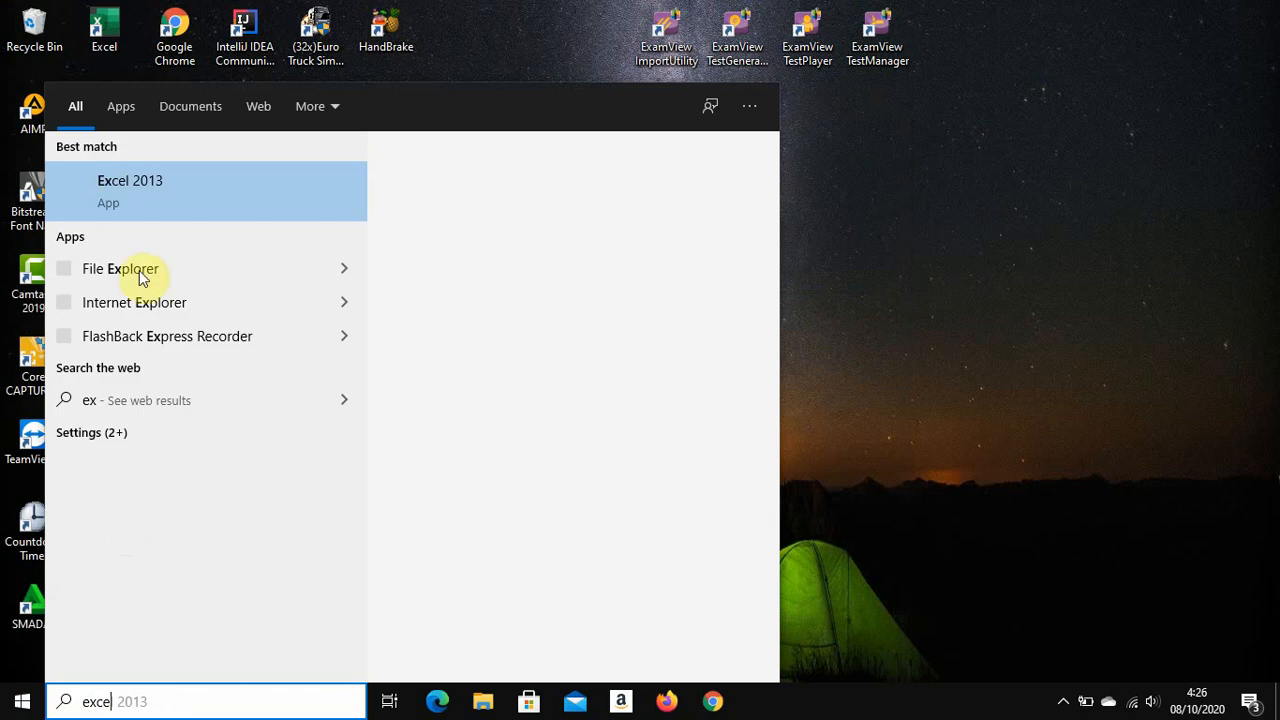
click(146, 196)
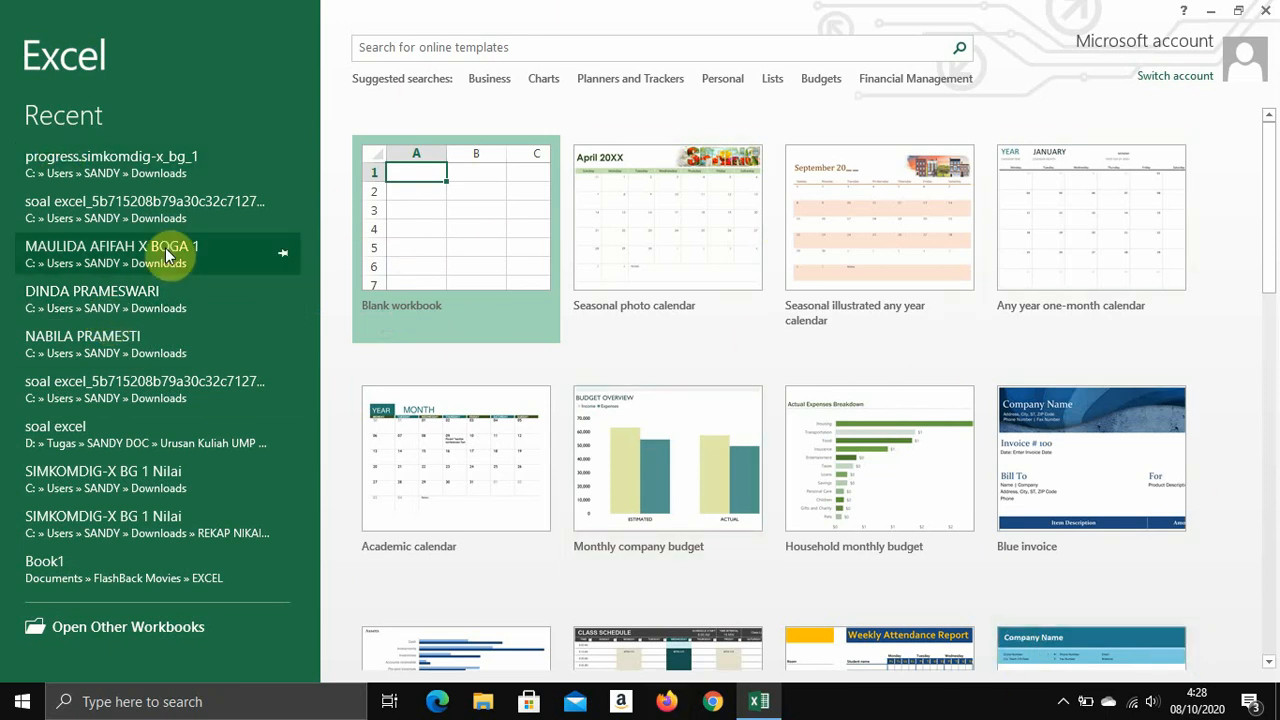
click(445, 210)
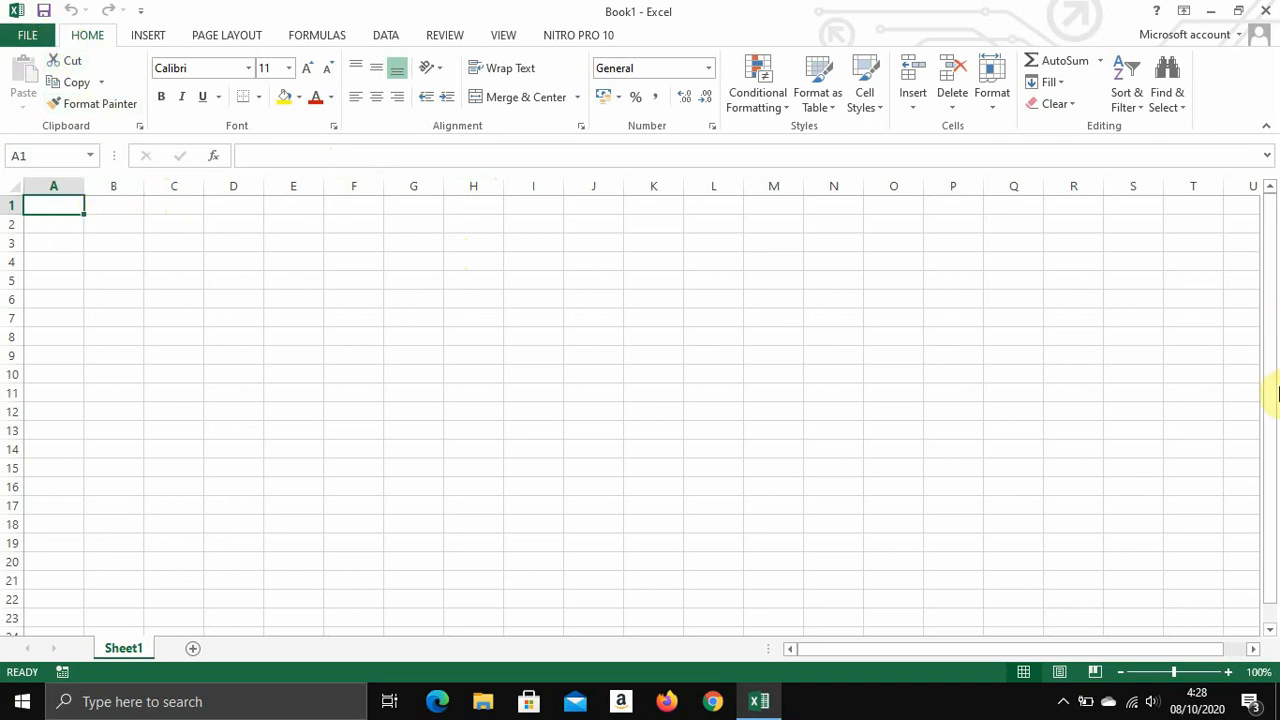
Examine the workbook's file options and the page layout, formula and data commands, ending back at the home commands.
click(120, 262)
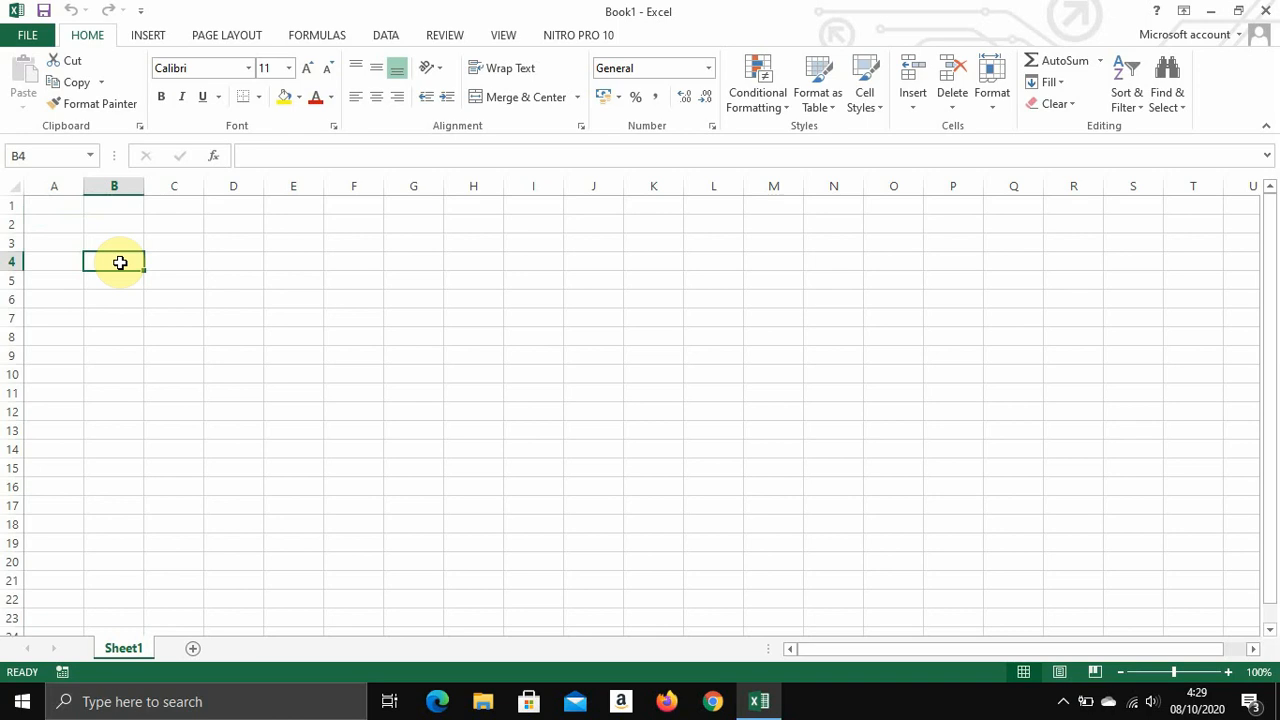
click(27, 35)
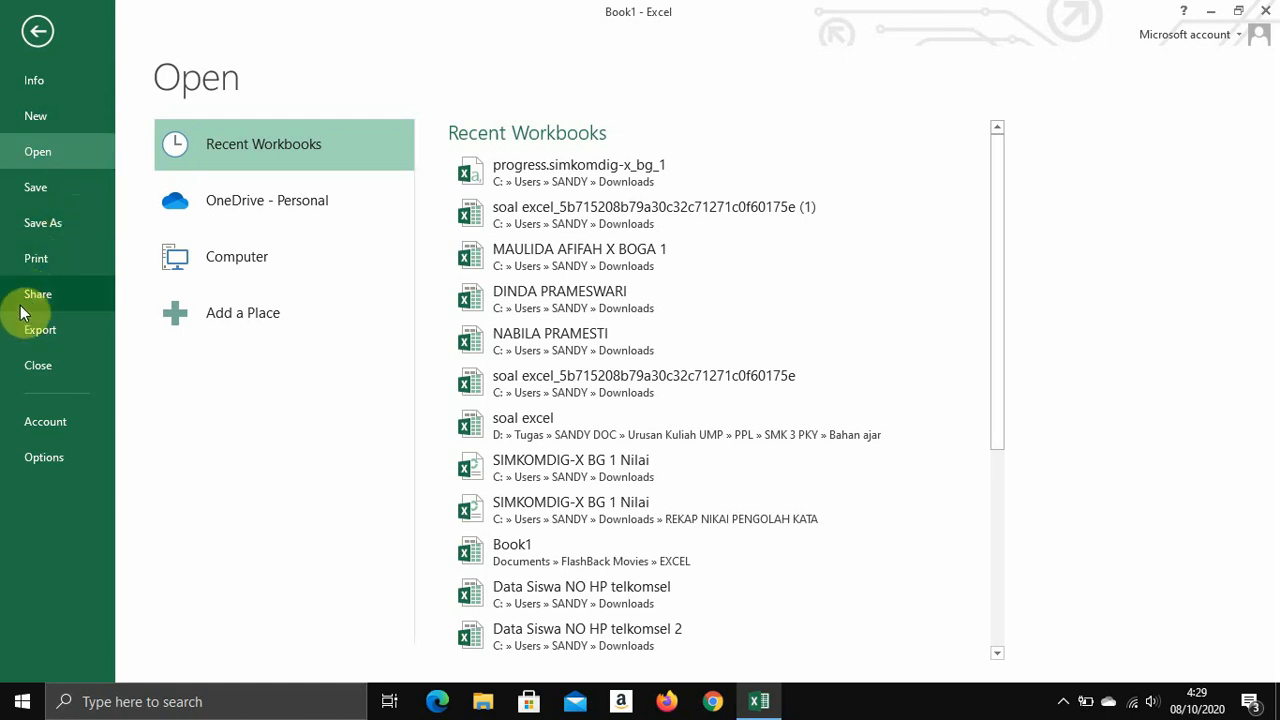
click(37, 37)
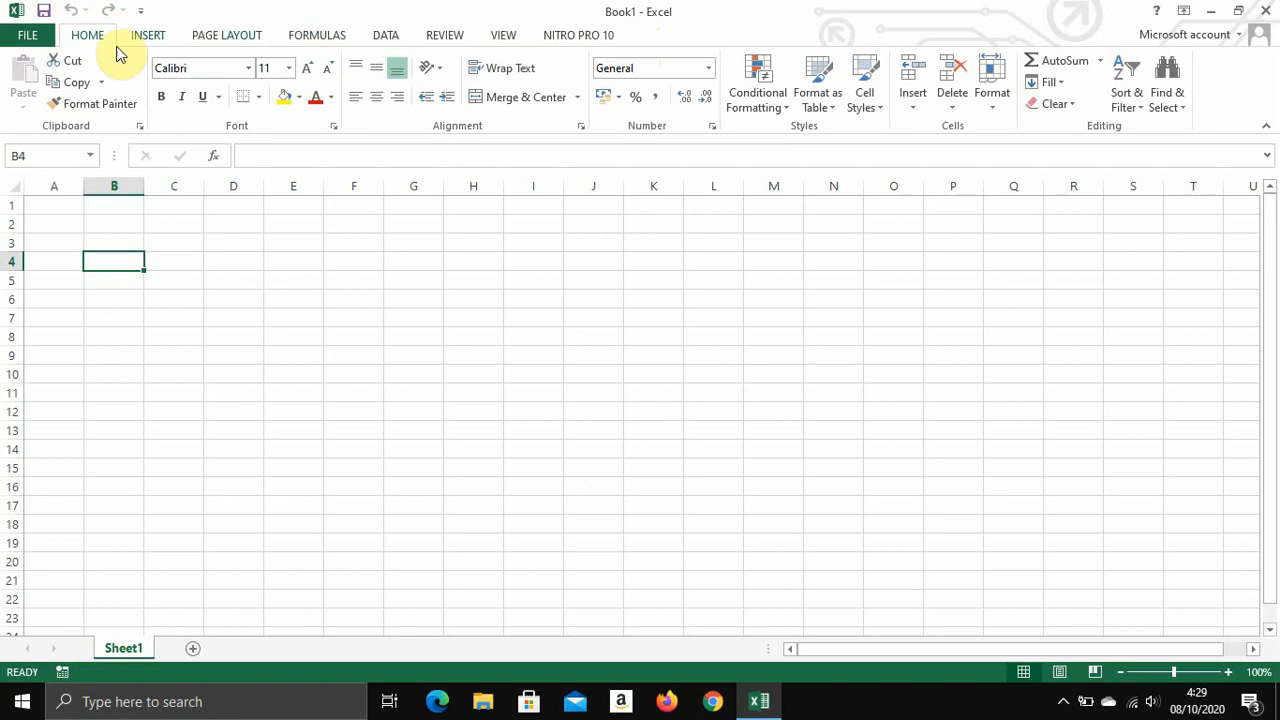
click(302, 35)
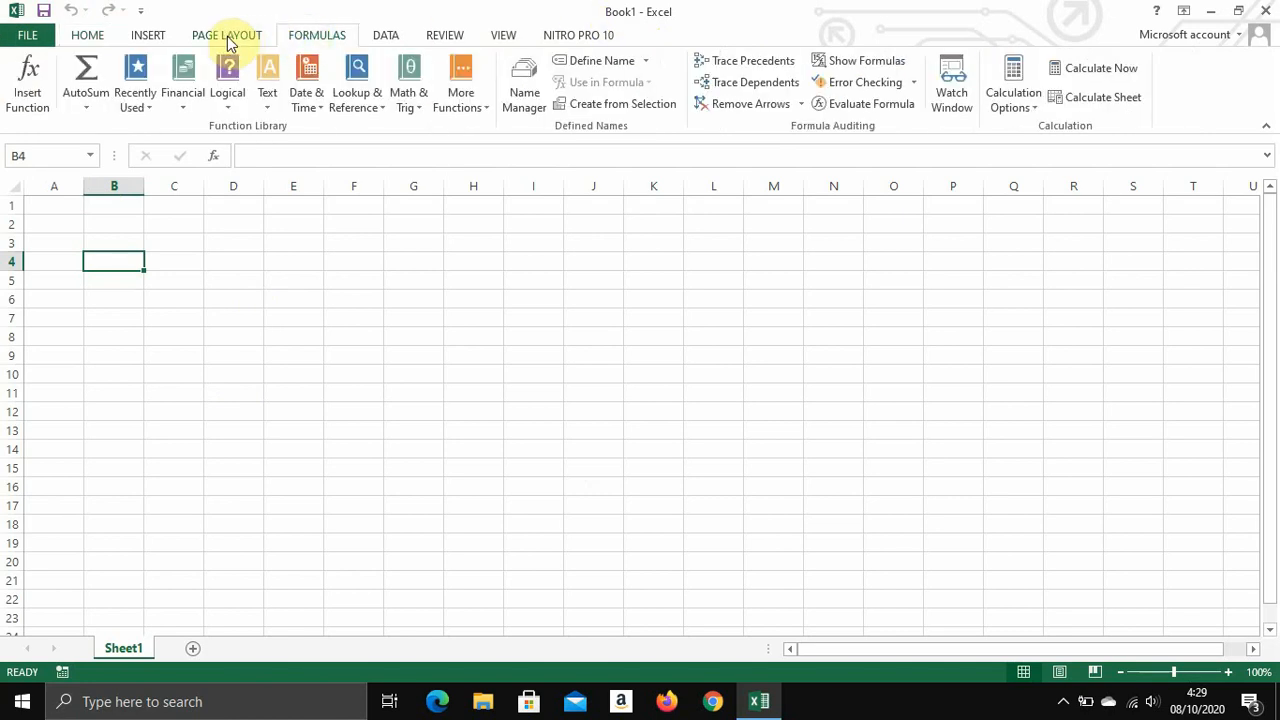
click(228, 37)
click(298, 37)
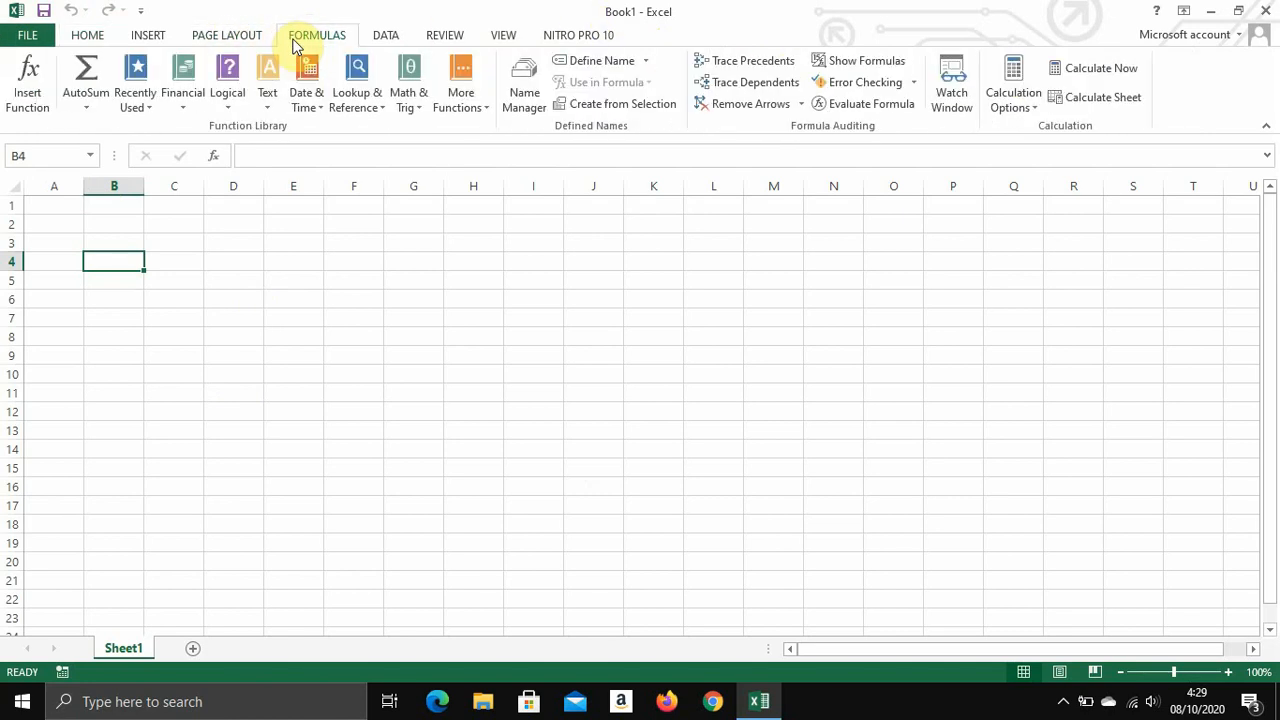
click(388, 35)
click(328, 37)
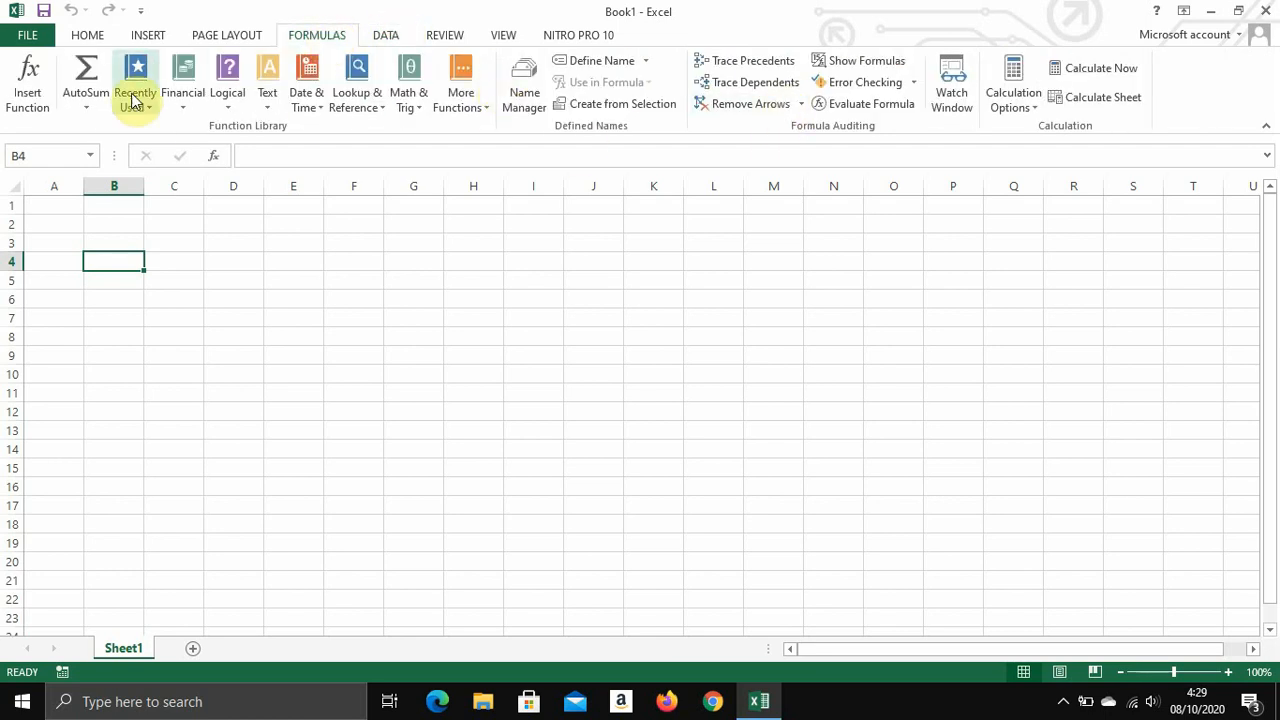
click(85, 45)
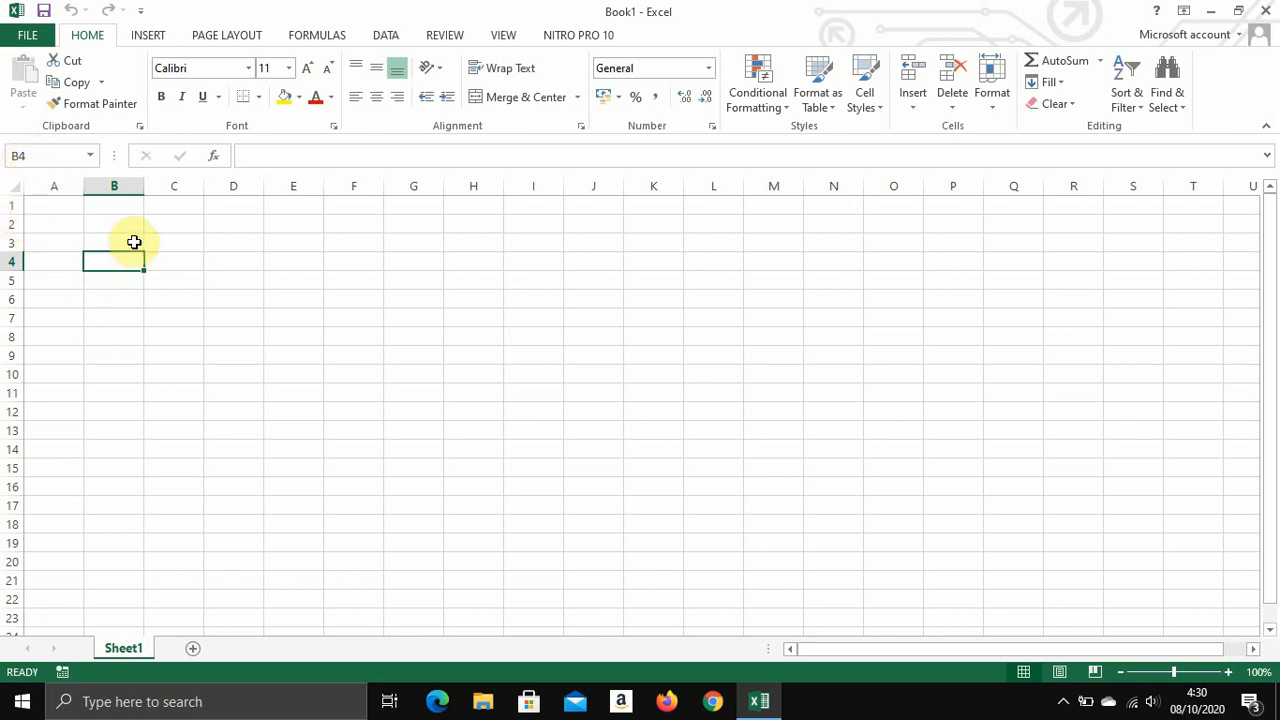
Select cell B3 and zoom the worksheet in to 238%.
click(94, 244)
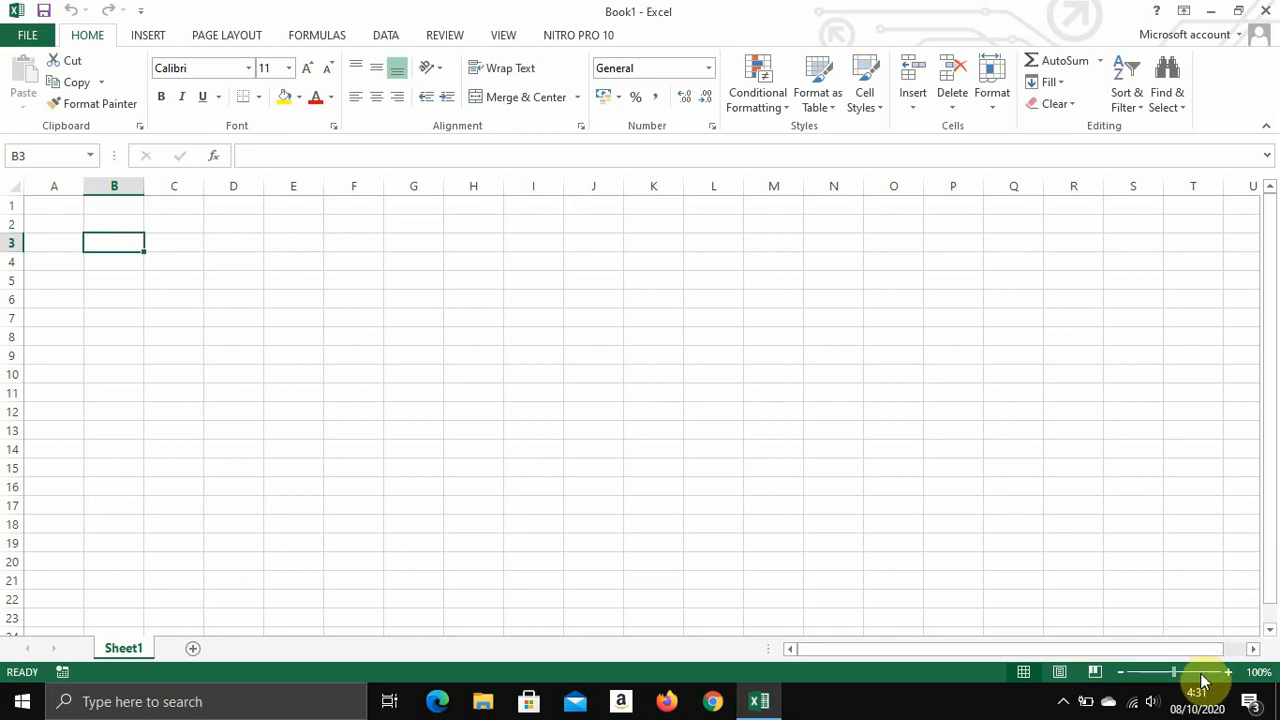
drag(1182, 678, 1198, 679)
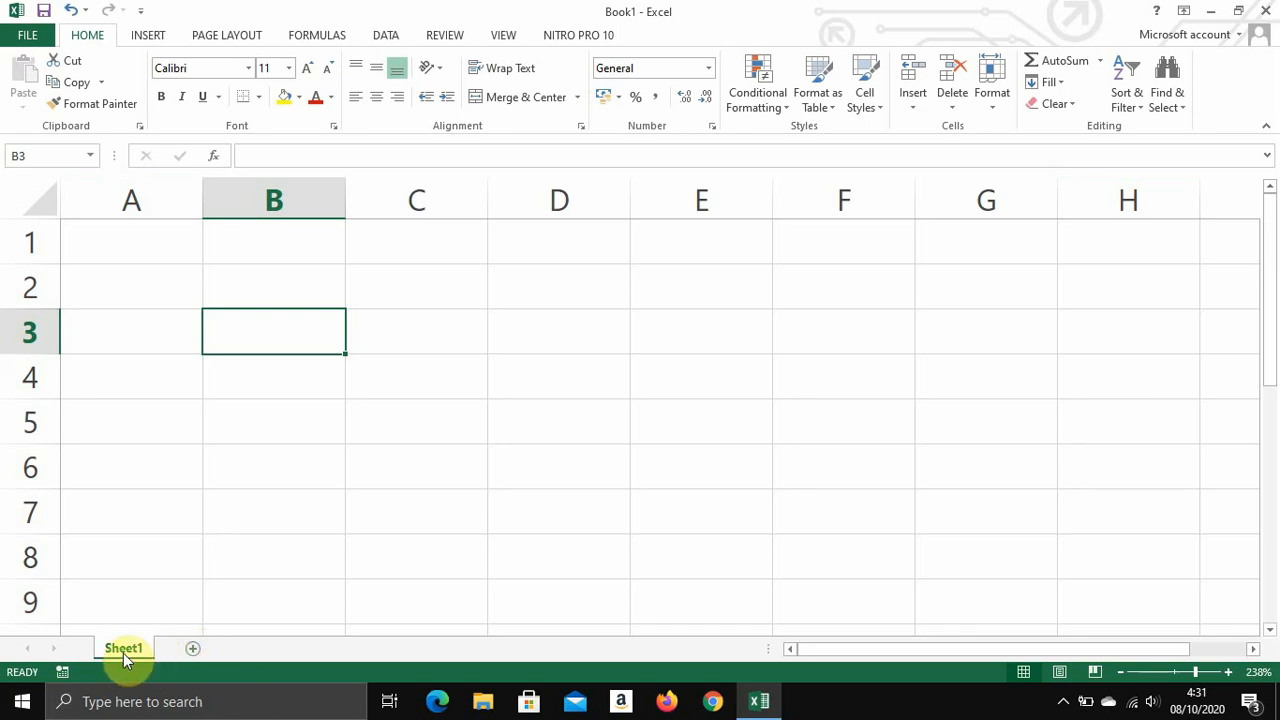
Add a second worksheet and switch between it and Sheet1, ending on the new sheet.
click(194, 650)
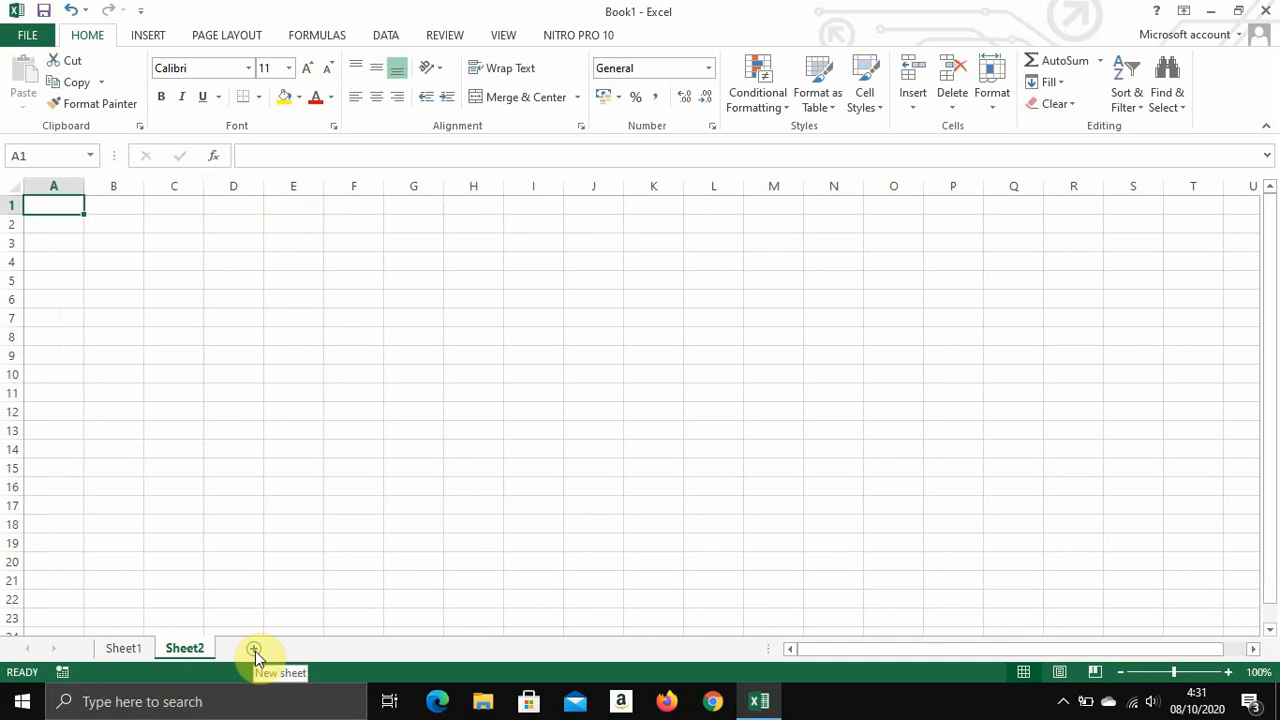
click(120, 648)
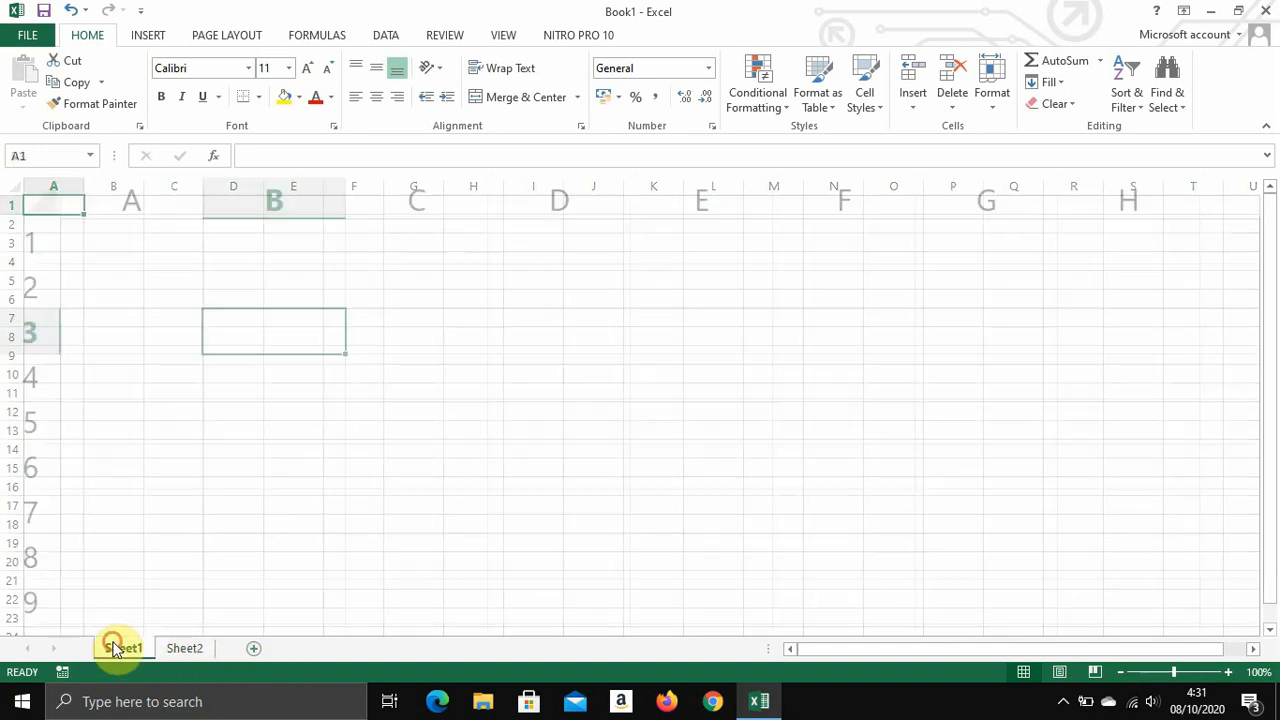
click(190, 649)
click(120, 649)
click(186, 650)
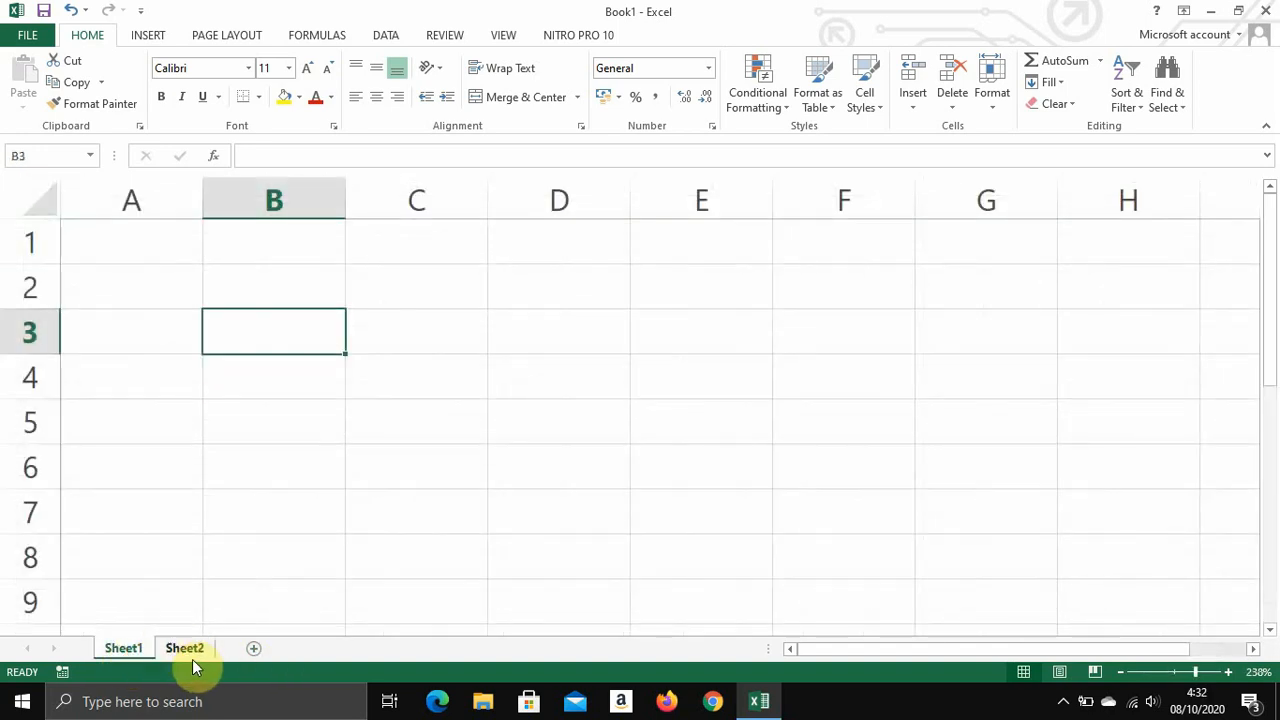
click(190, 652)
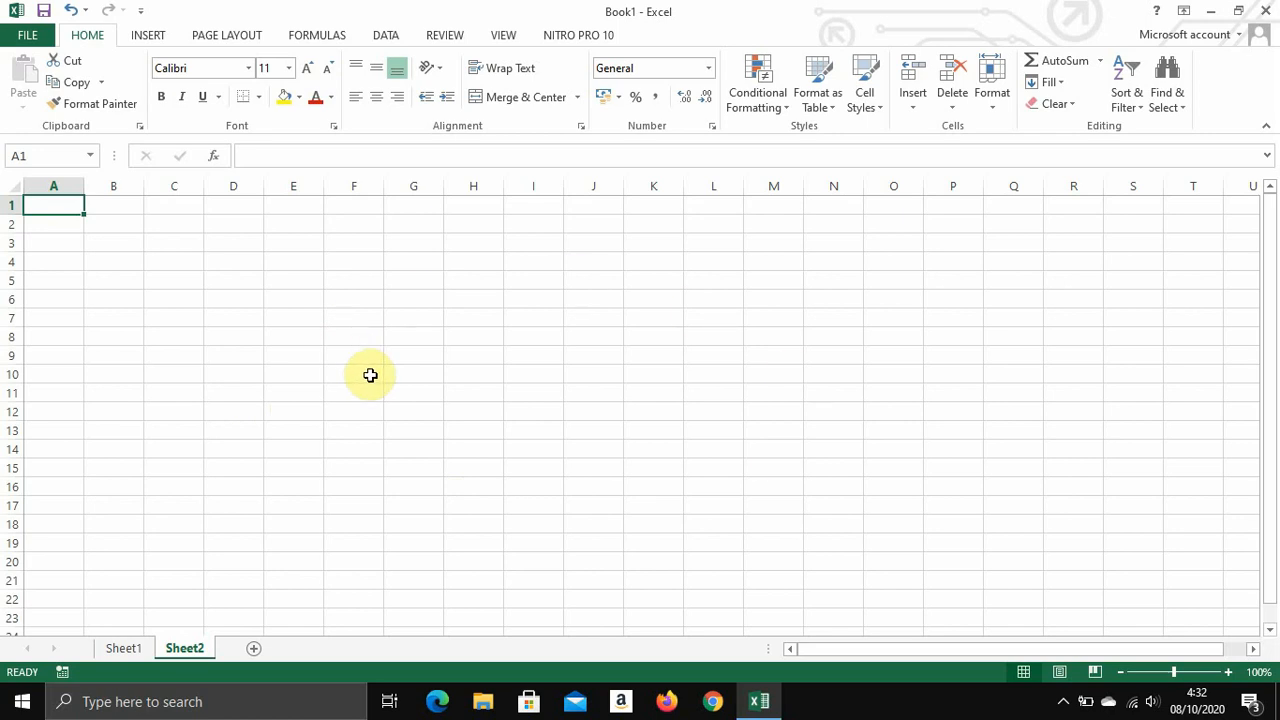
Return from Sheet2 to Sheet1 and look over its further rows and columns.
click(416, 354)
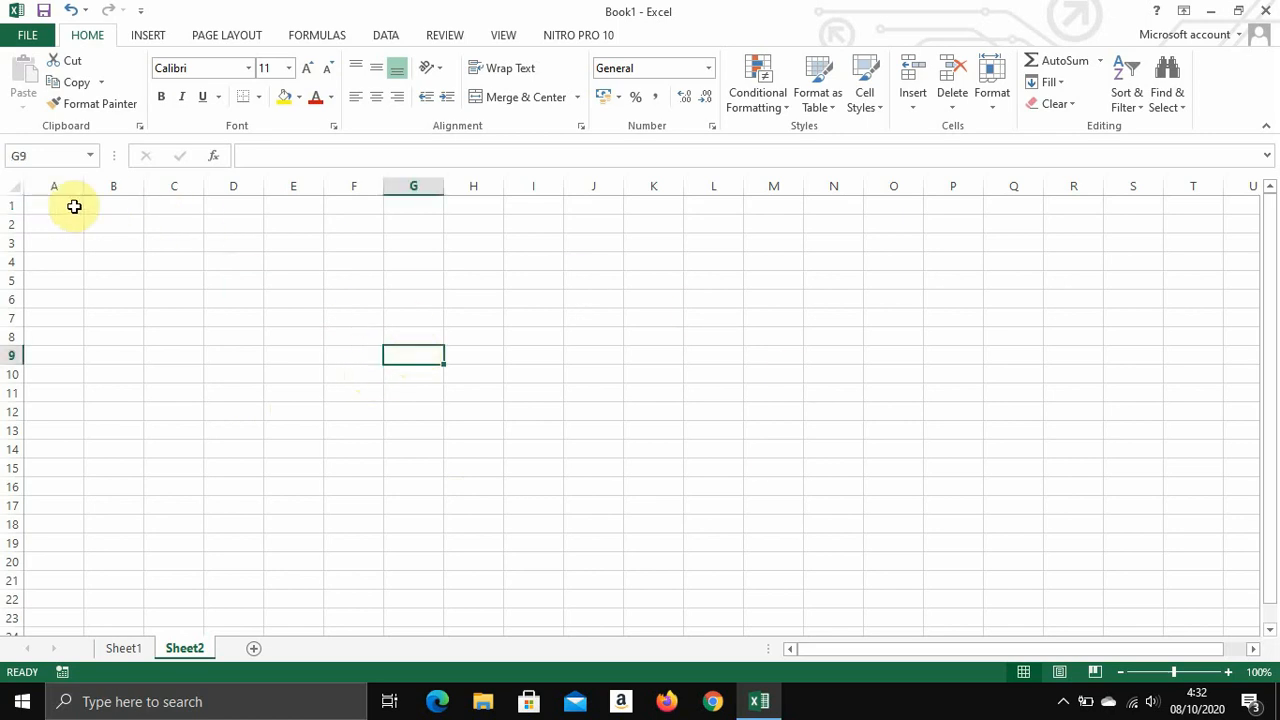
drag(74, 206, 6, 206)
click(105, 657)
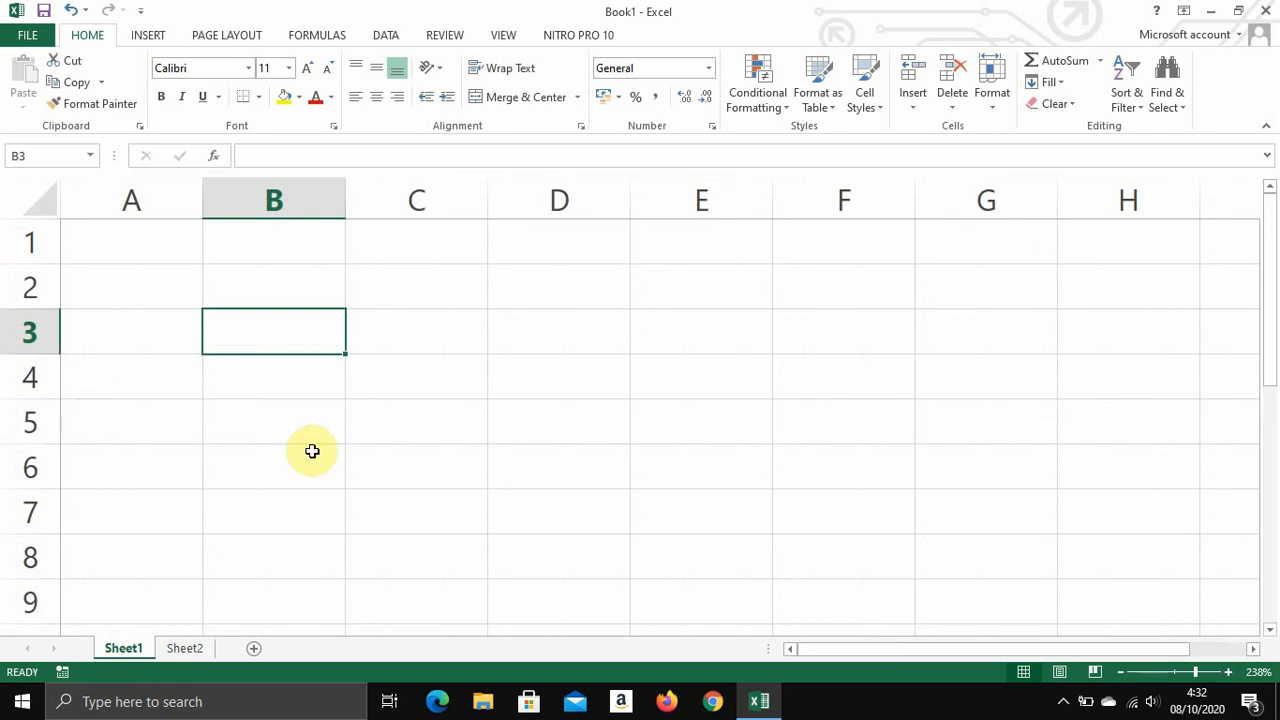
mouse_move(862, 652)
mouse_down()
mouse_move(895, 649)
mouse_move(822, 648)
mouse_move(880, 648)
mouse_up()
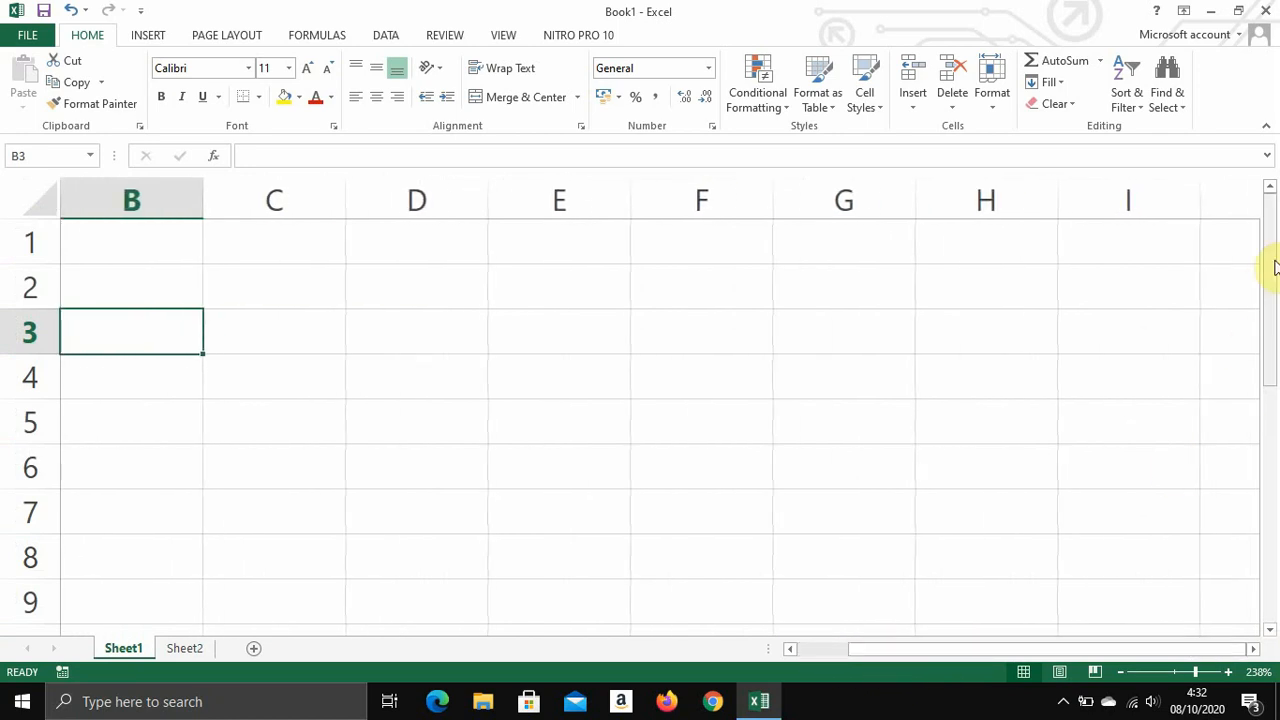
drag(1274, 264, 1272, 434)
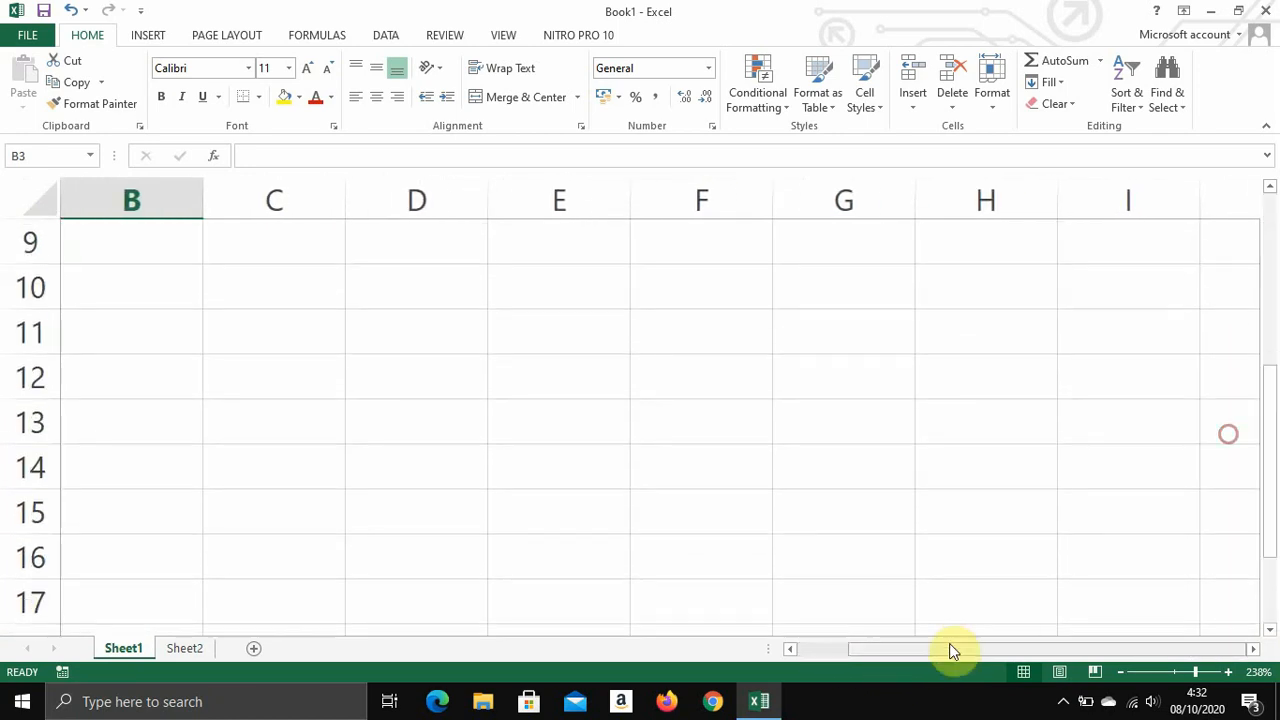
drag(951, 649, 900, 664)
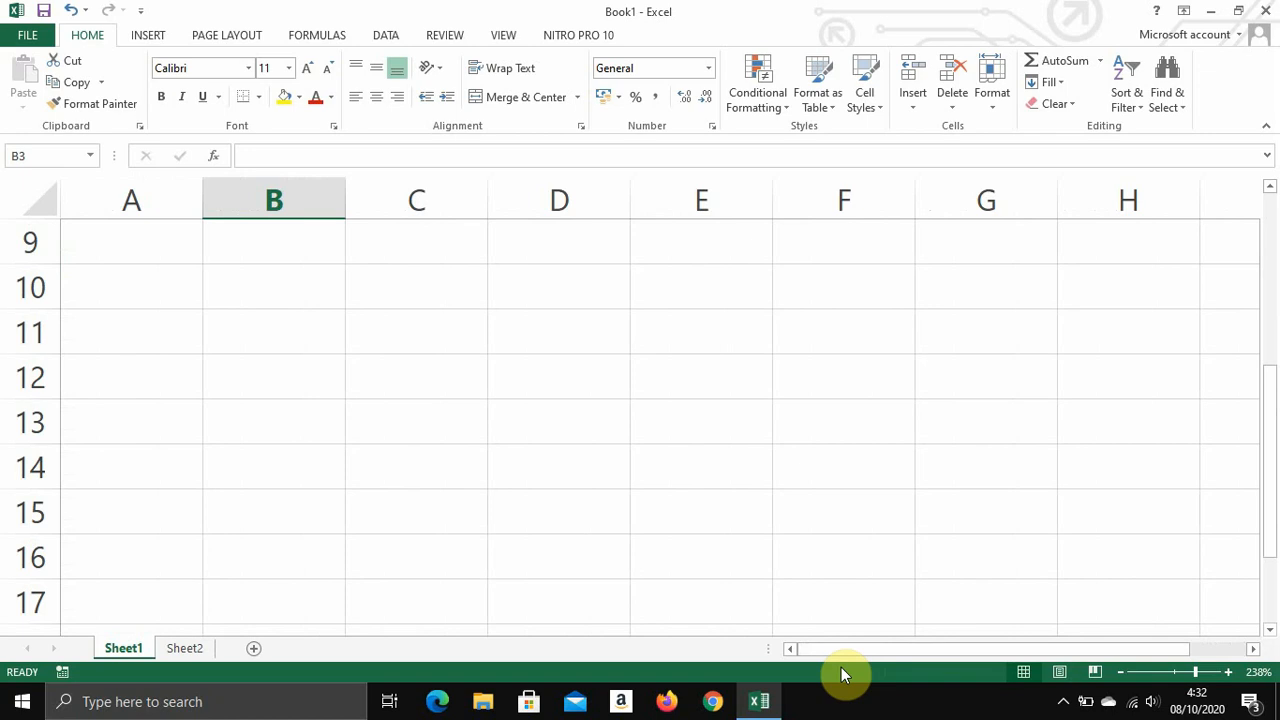
Show Sheet1 in Page Layout view and in Page Break Preview, ending in Normal view.
click(1058, 670)
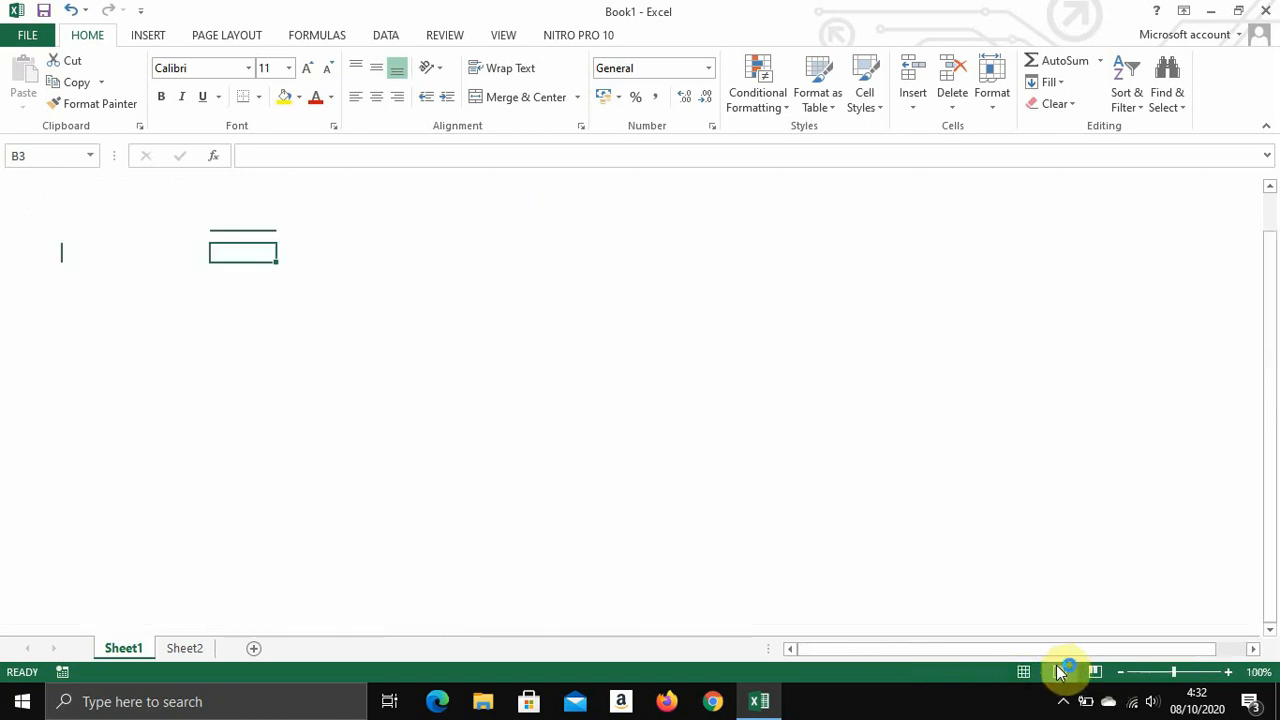
click(1094, 672)
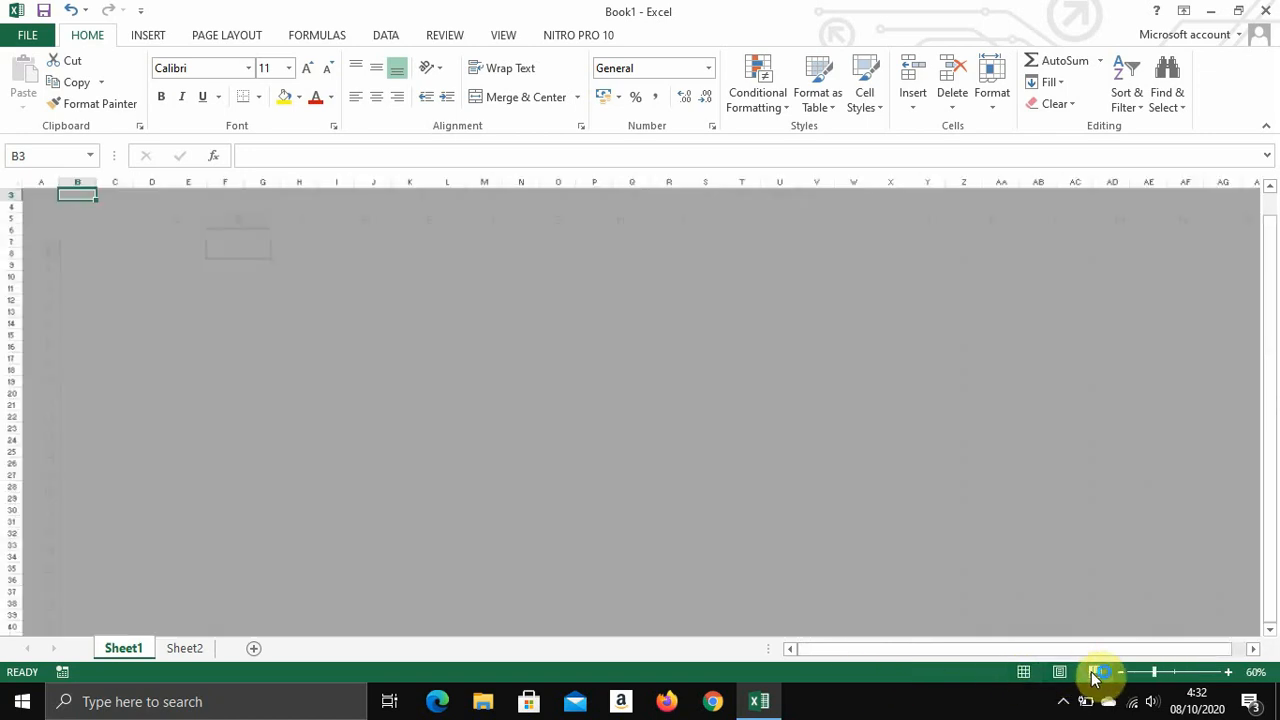
click(1033, 678)
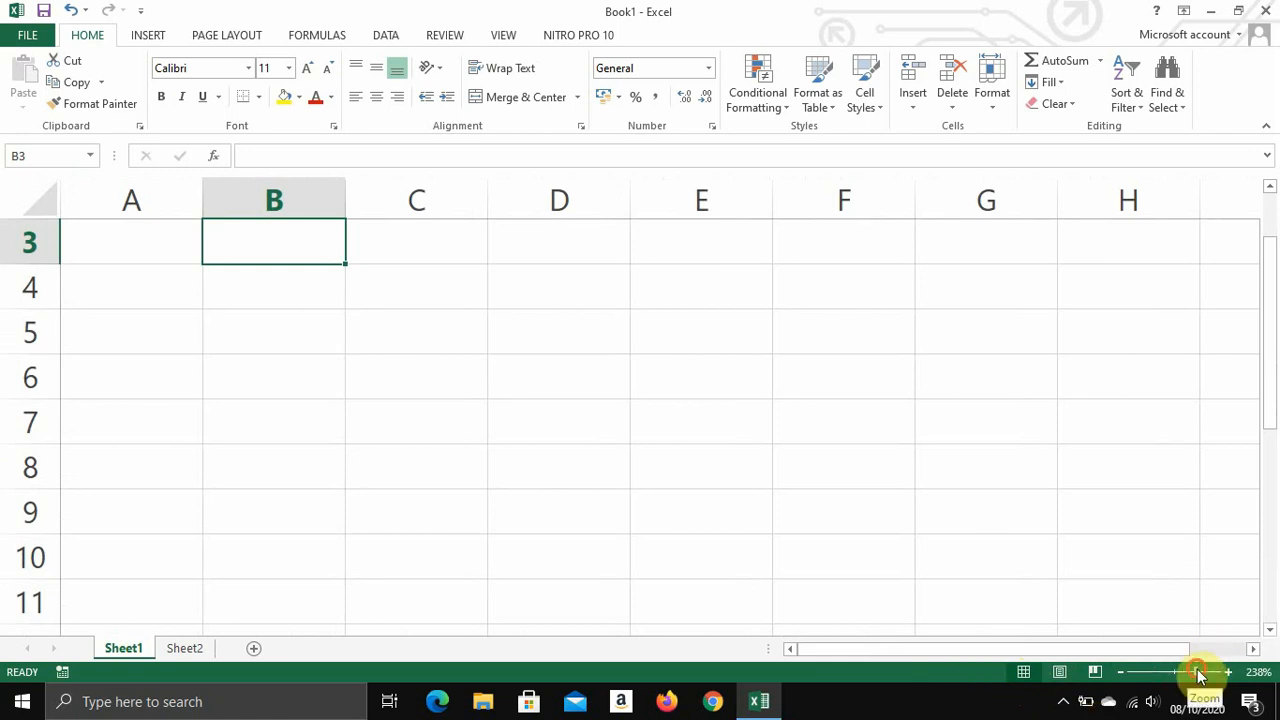
Set the Sheet1 zoom to 214% and select cell C4.
drag(1200, 676, 1193, 679)
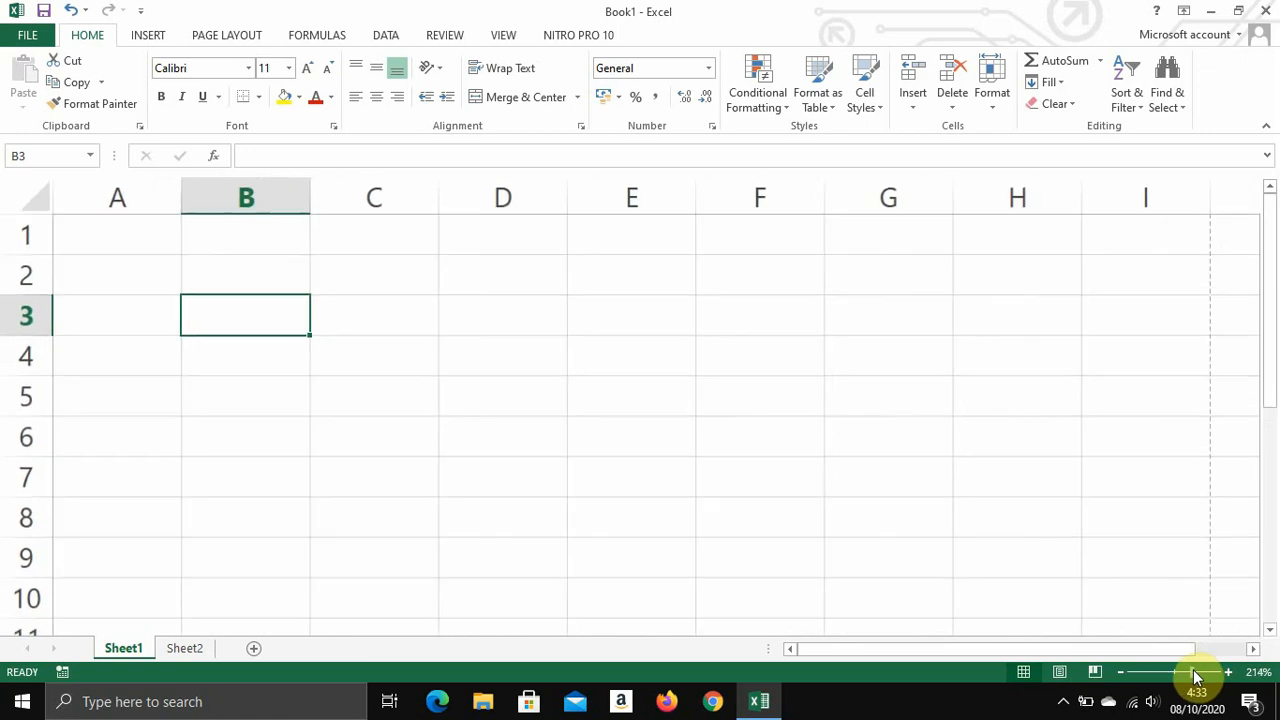
click(487, 407)
click(405, 368)
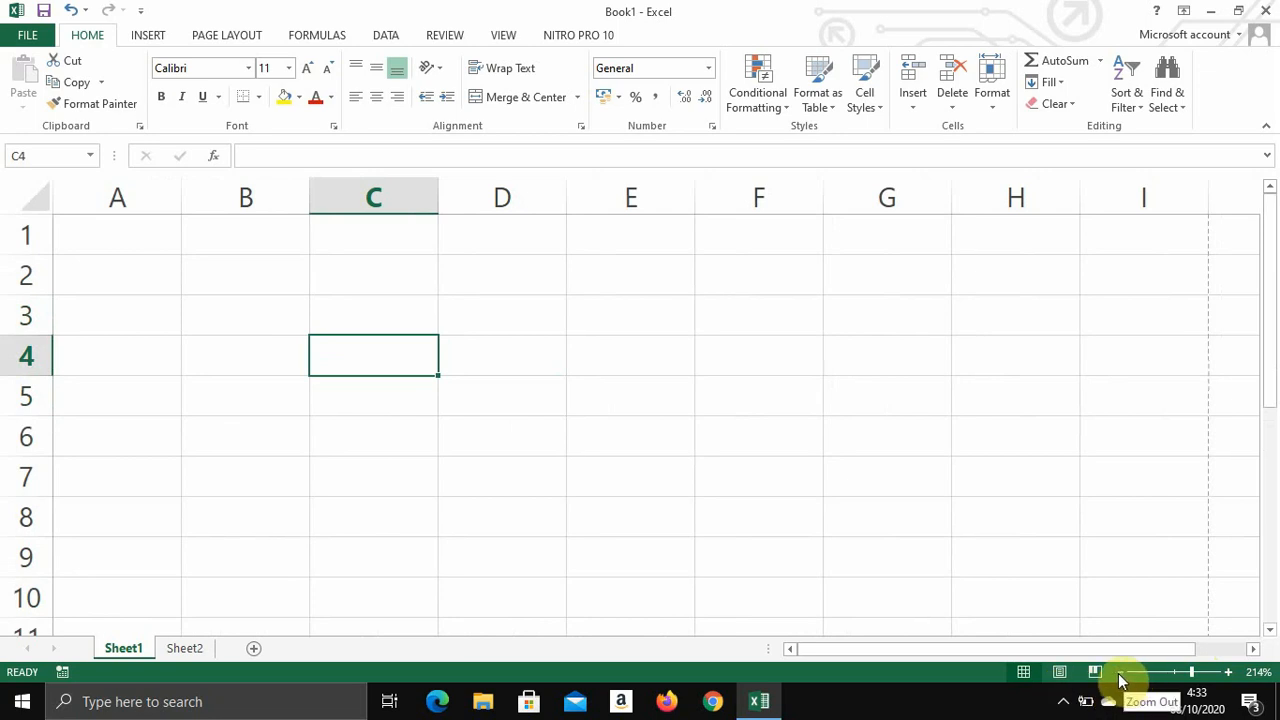
click(132, 41)
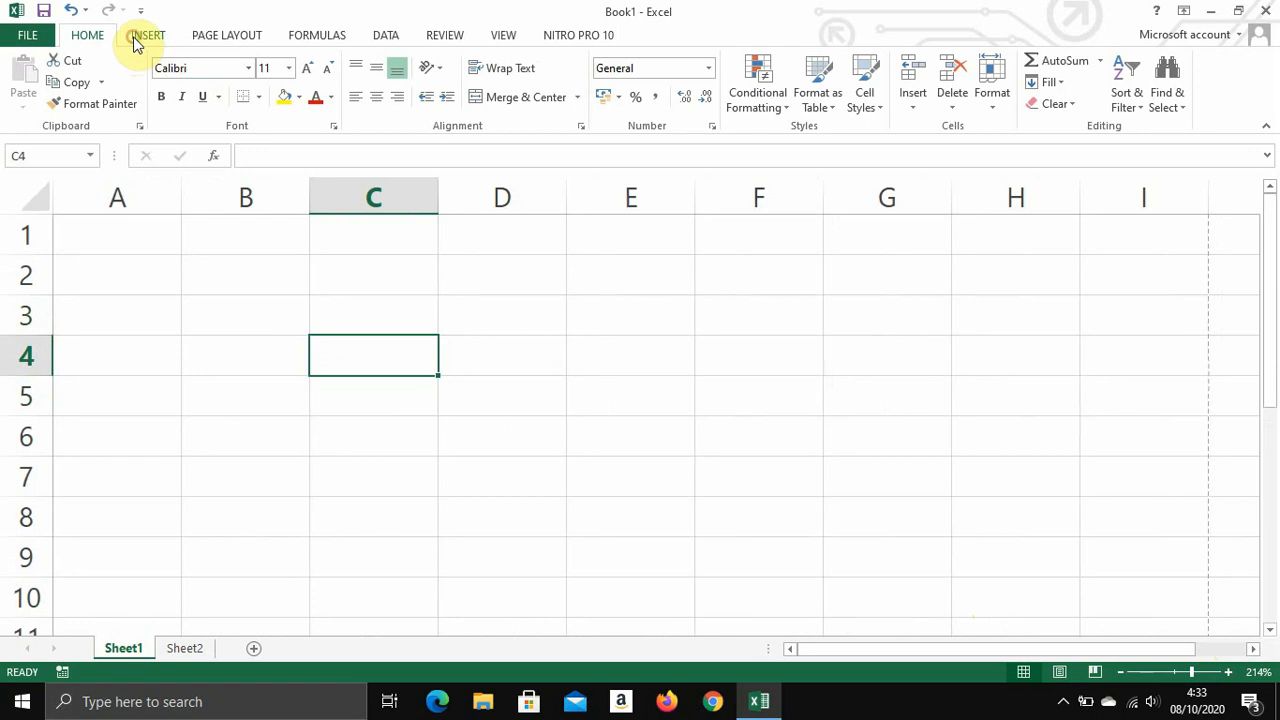
click(228, 44)
click(296, 44)
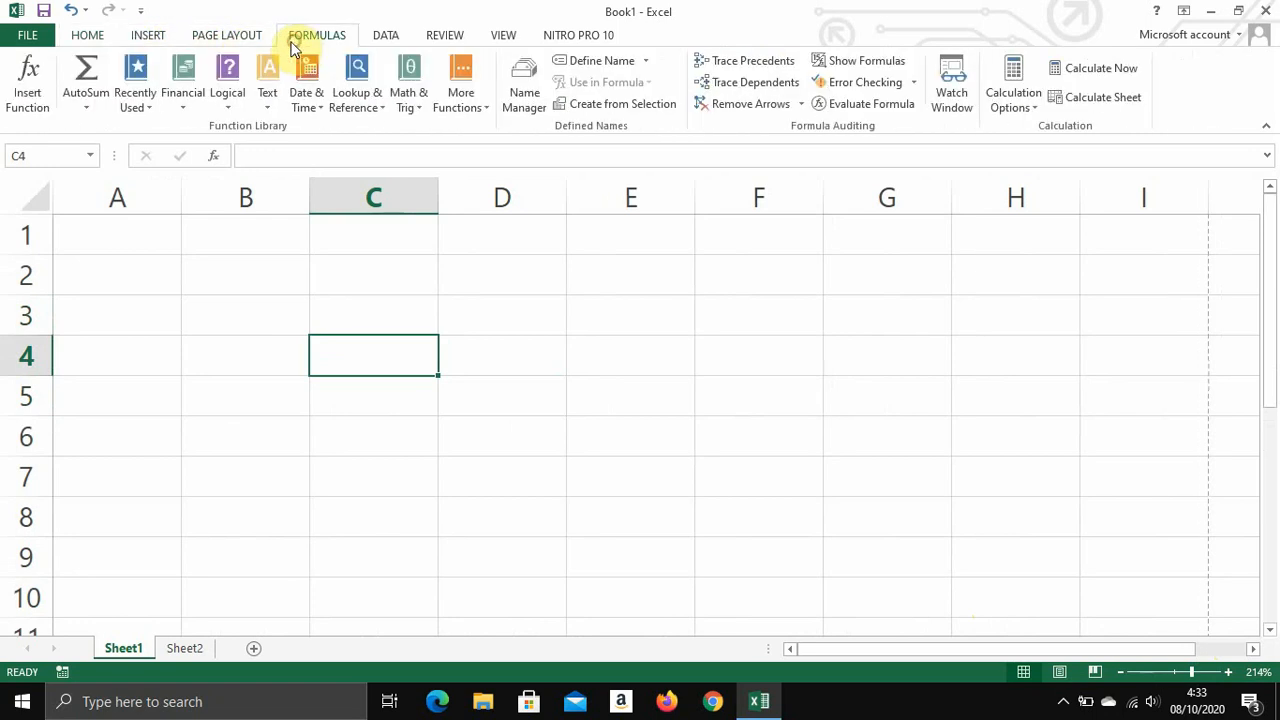
click(205, 44)
click(152, 42)
click(89, 36)
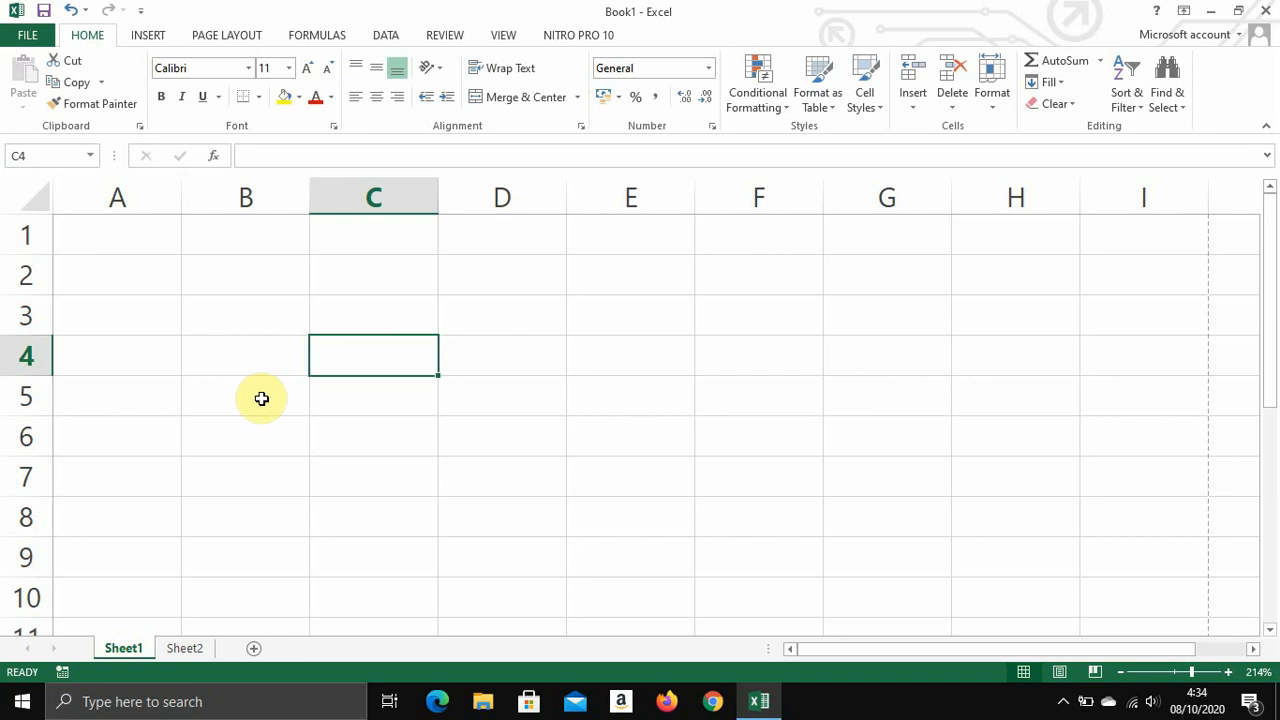
Select cell D4 on Sheet1.
drag(386, 377, 517, 363)
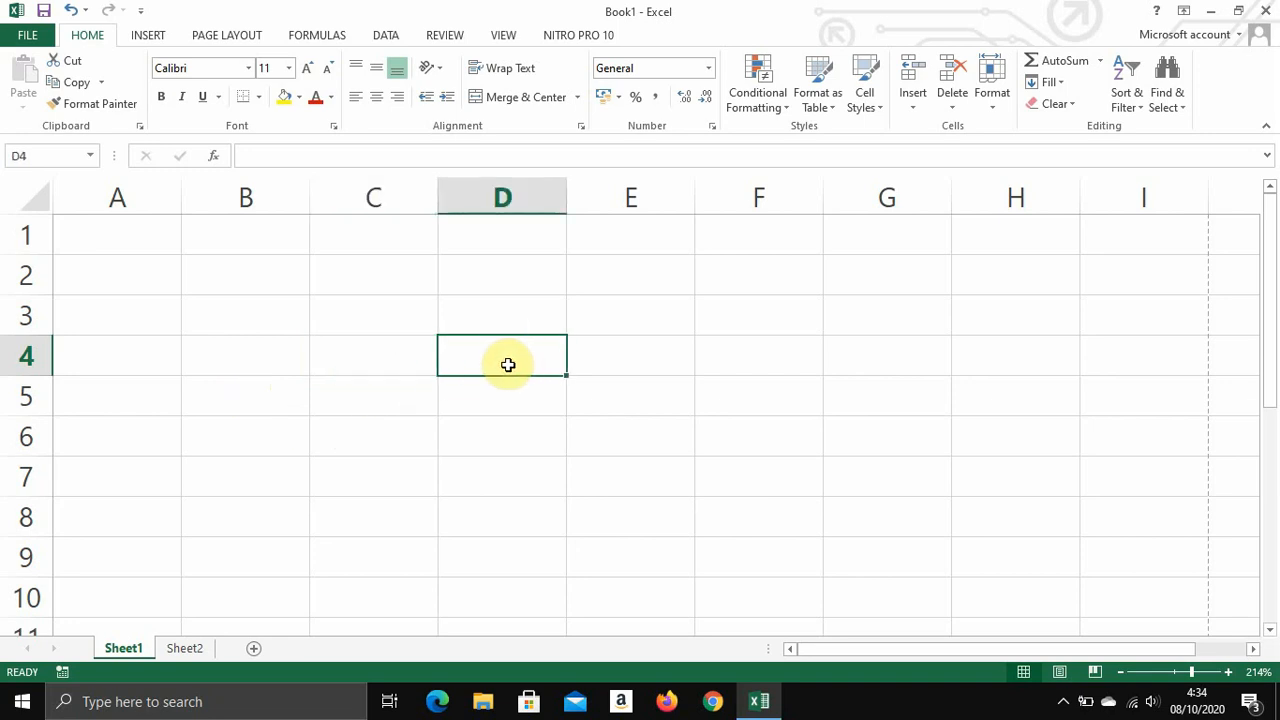